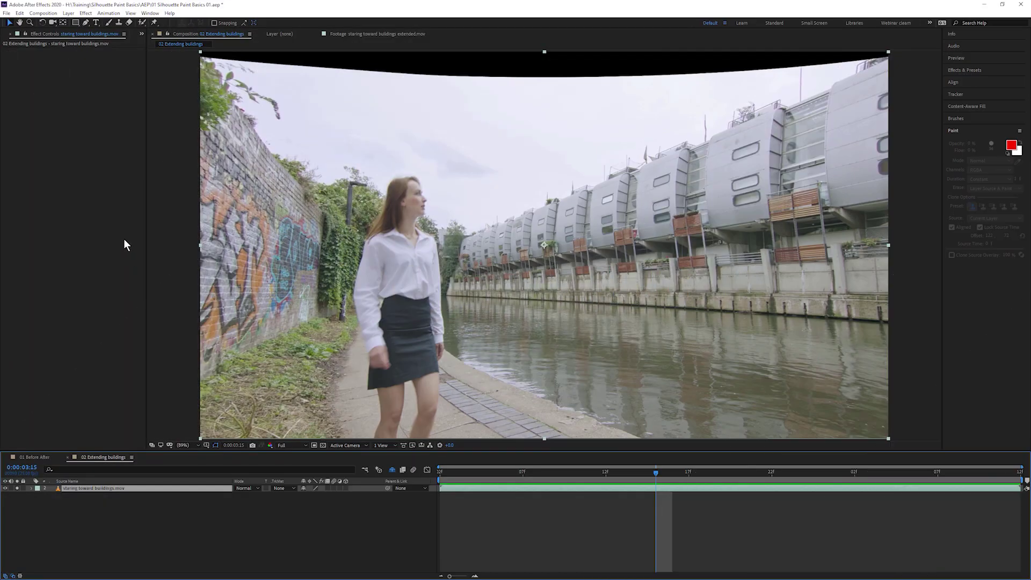
# - Apply Boris FX Silhouette Paint to the canal clip and open the Silhouette interface
pyautogui.click(86, 14)
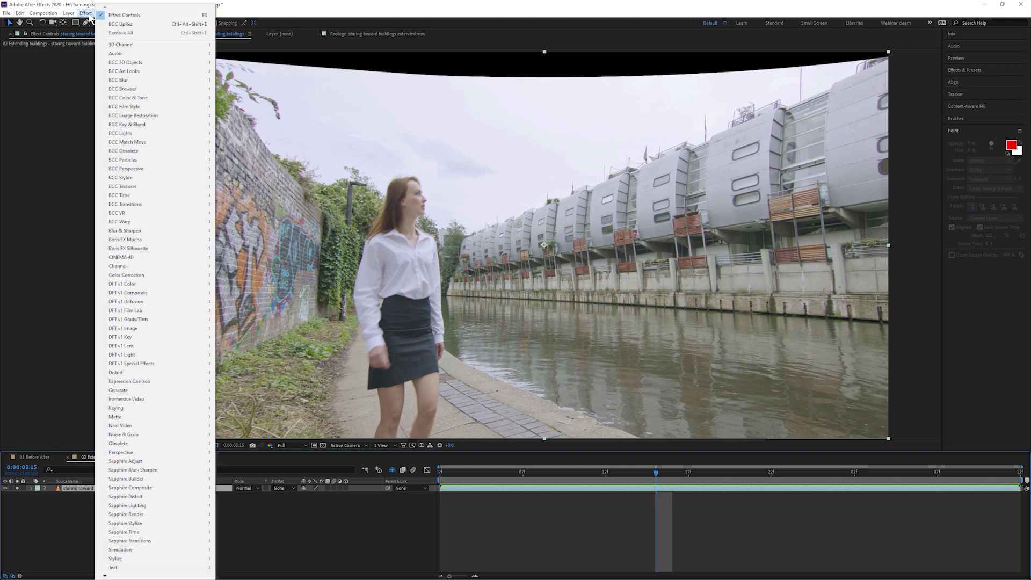
pyautogui.moveTo(206, 248)
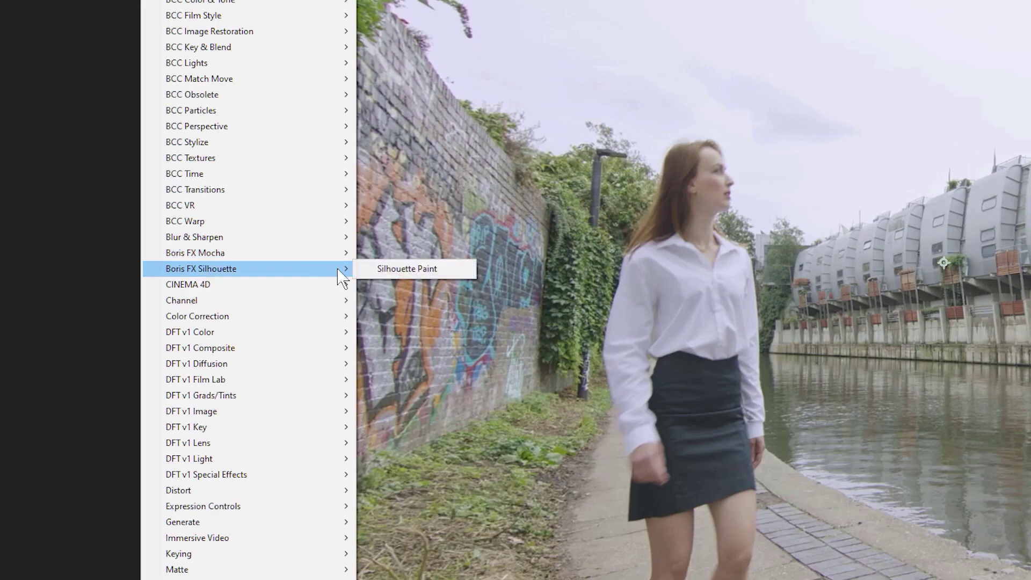
pyautogui.click(425, 269)
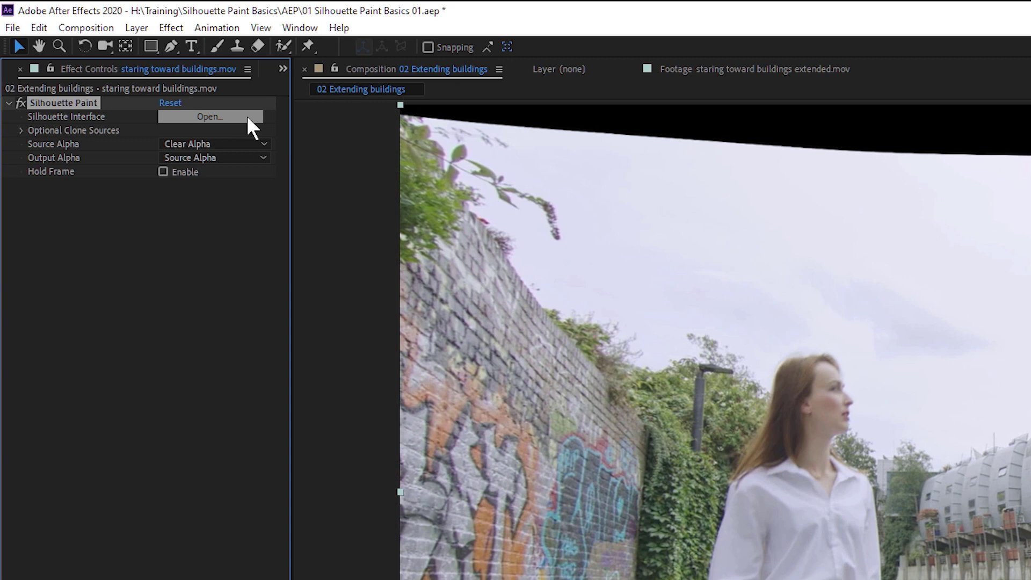
pyautogui.click(237, 118)
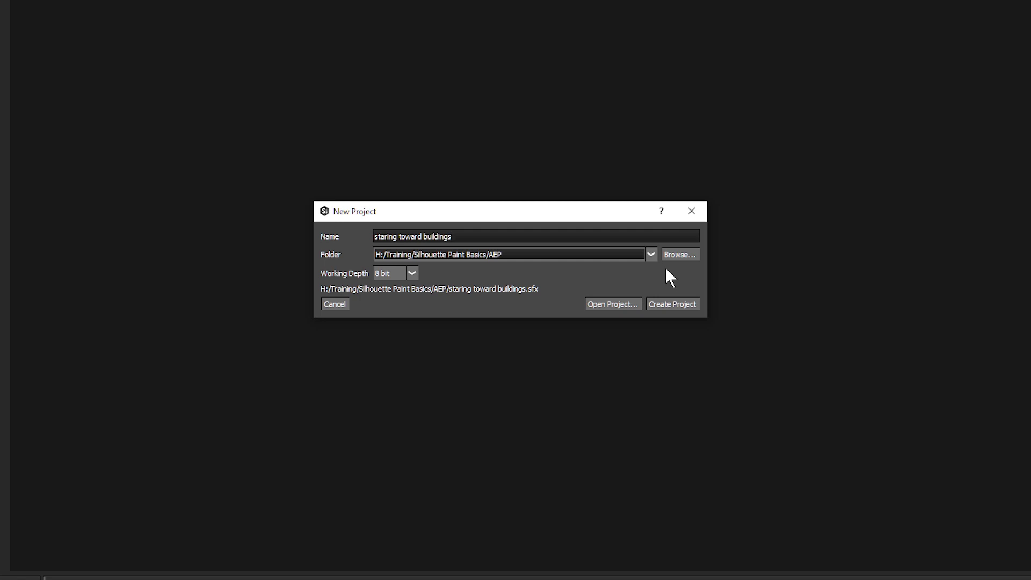
# - Put the project in the Silhouette Paint folder and set working depth to 8 bit, not Float 16
pyautogui.click(680, 255)
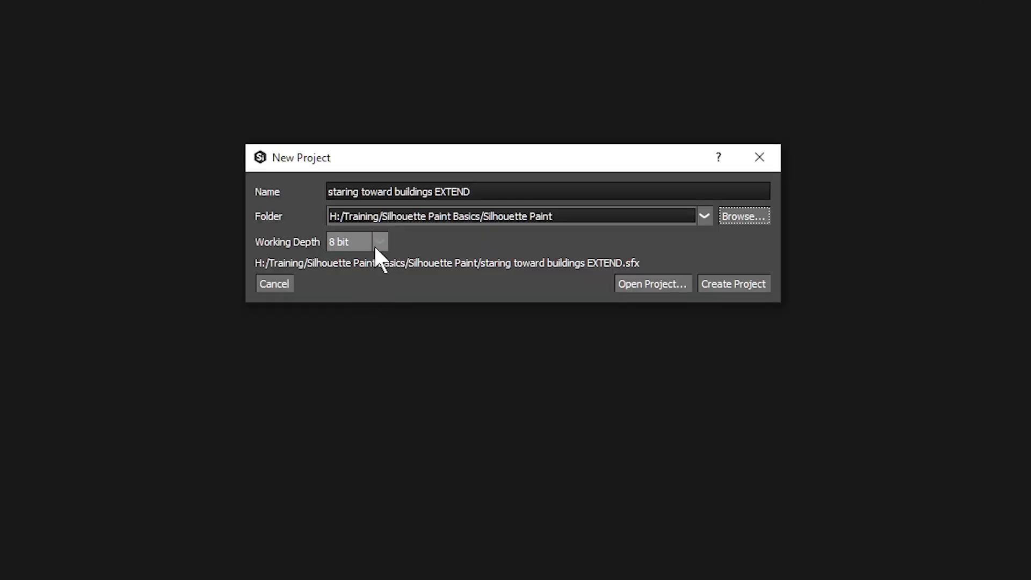
pyautogui.click(376, 244)
pyautogui.click(375, 269)
pyautogui.click(380, 242)
pyautogui.click(379, 258)
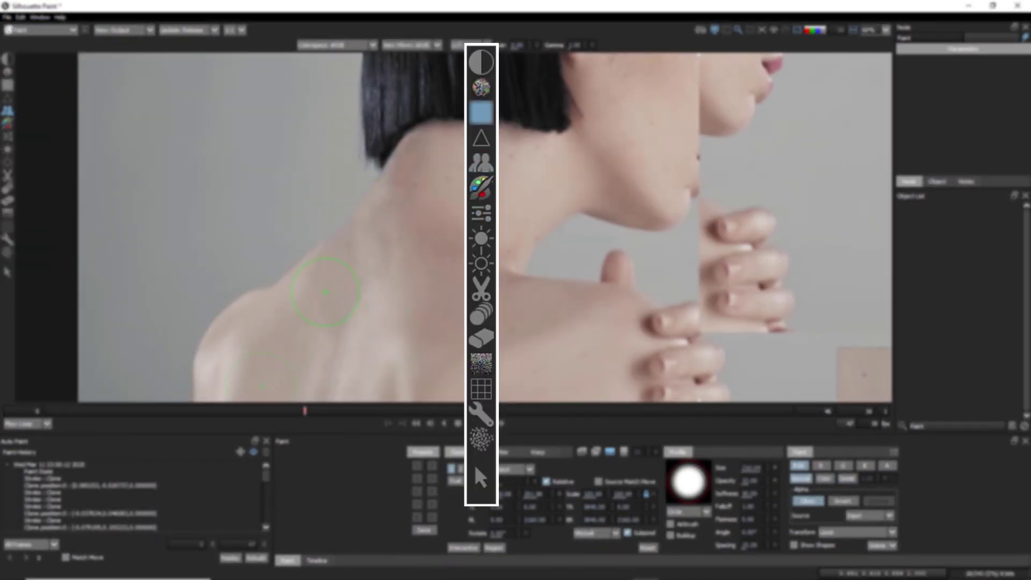
# - Shift the clone offset over the neck, paint out the left string, and play the rooftop clip
pyautogui.moveTo(330, 262); pyautogui.dragTo(371, 245)
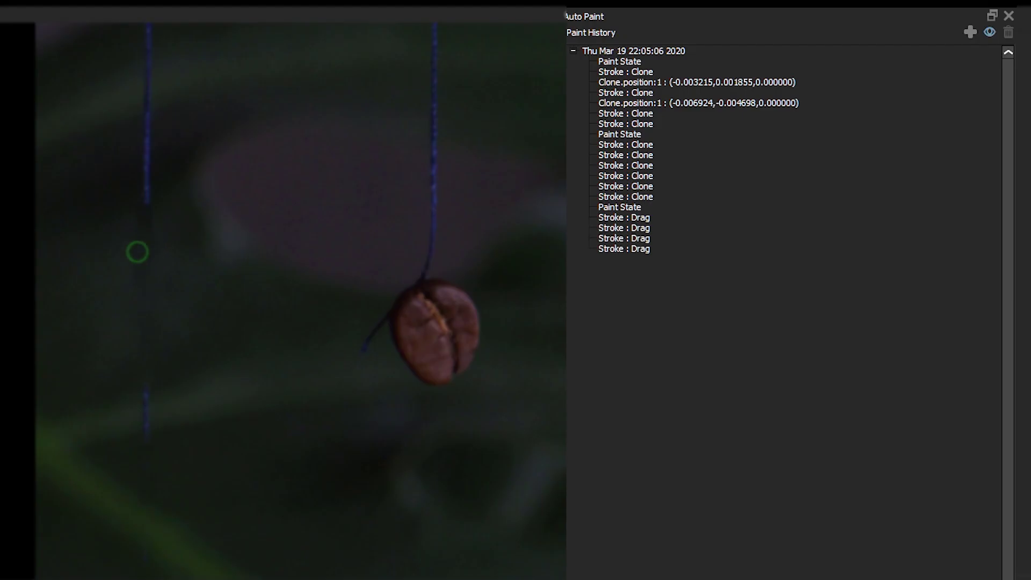
pyautogui.moveTo(136, 251)
pyautogui.mouseDown()
pyautogui.moveTo(119, 256)
pyautogui.moveTo(141, 261)
pyautogui.mouseUp()
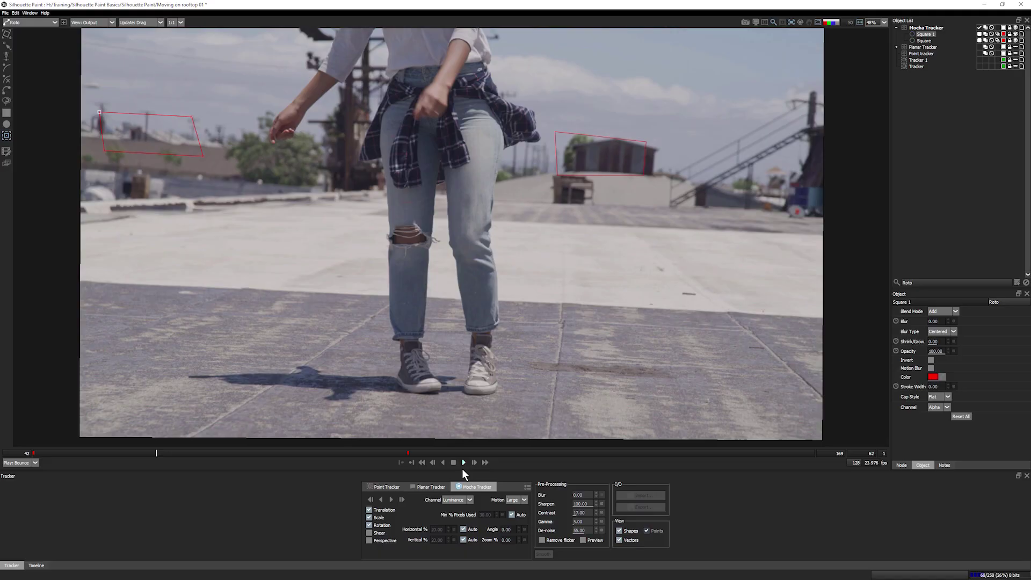
pyautogui.click(463, 462)
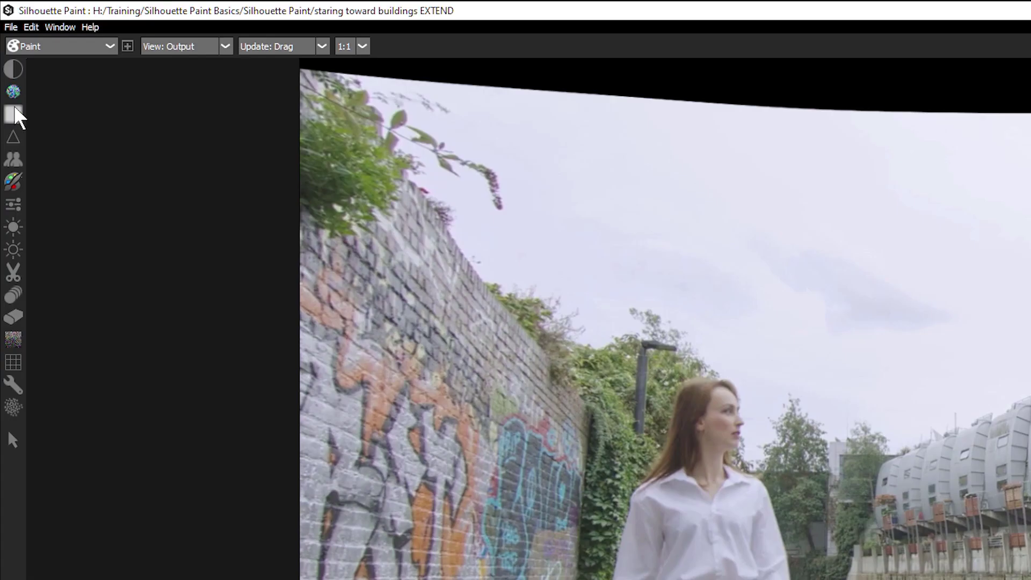
# - Paint a blue solid-colour stroke across the buildings with a larger, tilted brush, then adjust softness
pyautogui.click(7, 56)
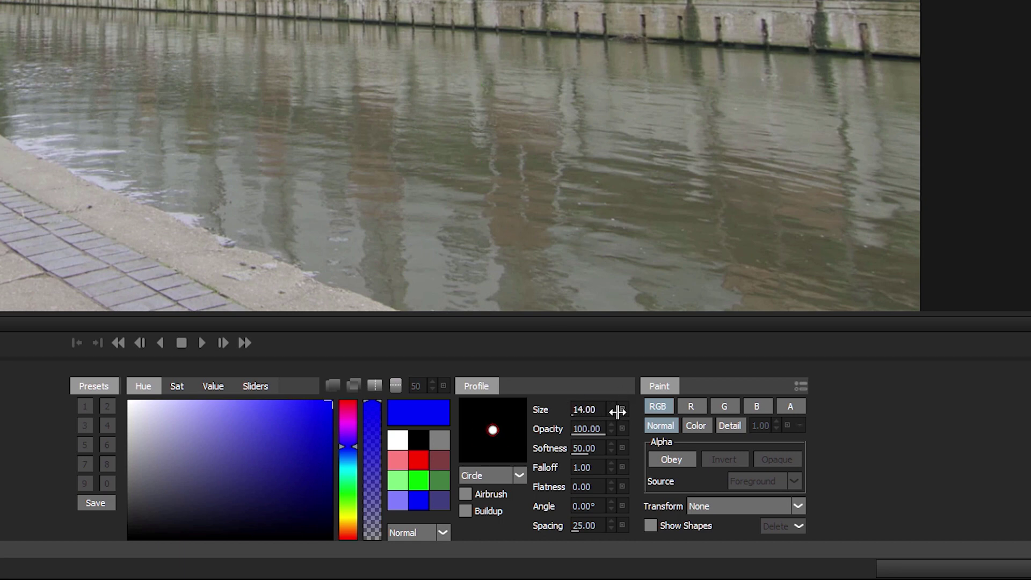
pyautogui.moveTo(618, 412); pyautogui.dragTo(626, 412)
pyautogui.moveTo(517, 274); pyautogui.dragTo(585, 269)
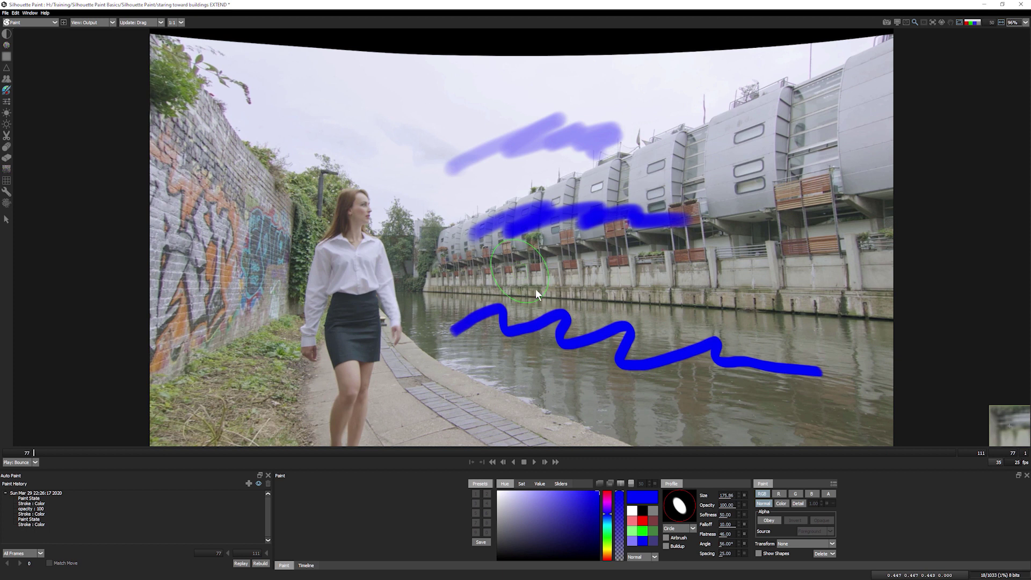
pyautogui.moveTo(518, 266); pyautogui.dragTo(784, 300)
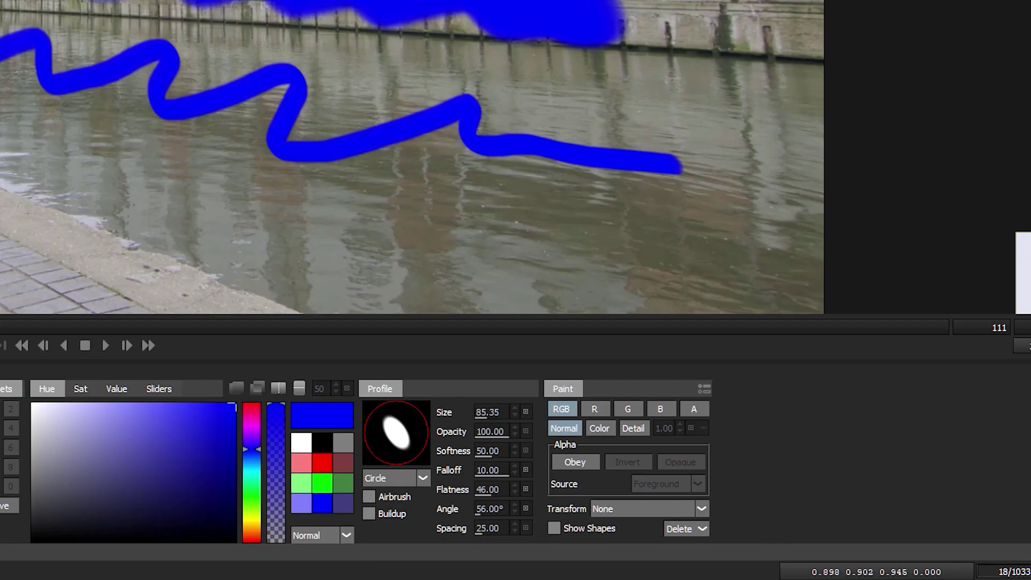
pyautogui.moveTo(487, 451)
pyautogui.mouseDown()
pyautogui.moveTo(462, 451)
pyautogui.moveTo(483, 450)
pyautogui.mouseUp()
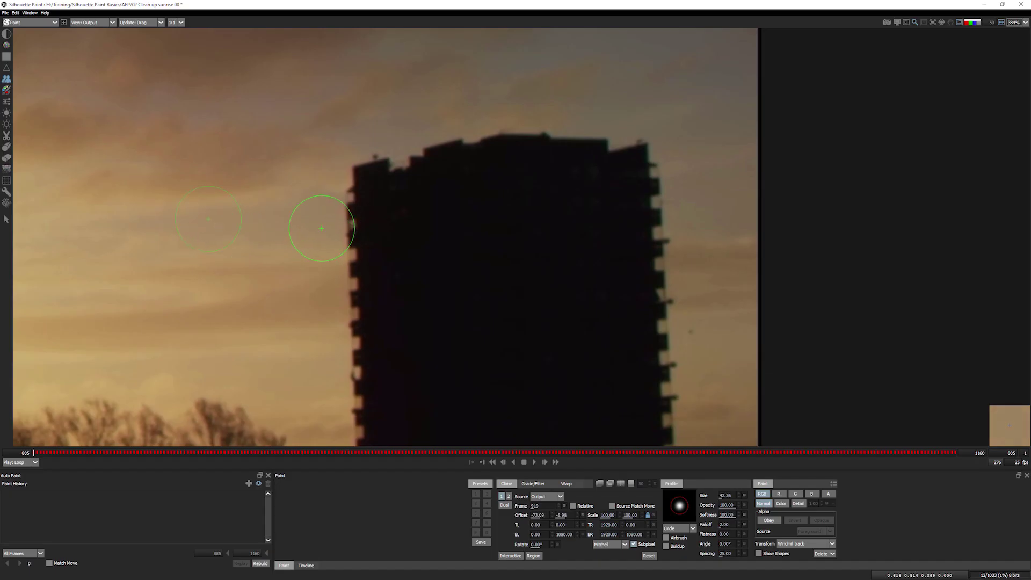
# - Clone sky over the tower's left edge, then align the offset tower copy in split overlay view
pyautogui.moveTo(321, 228); pyautogui.dragTo(380, 219)
pyautogui.moveTo(729, 210)
pyautogui.mouseDown()
pyautogui.moveTo(671, 215)
pyautogui.moveTo(639, 188)
pyautogui.moveTo(637, 219)
pyautogui.moveTo(619, 147)
pyautogui.moveTo(588, 143)
pyautogui.moveTo(667, 170)
pyautogui.moveTo(651, 295)
pyautogui.mouseUp()
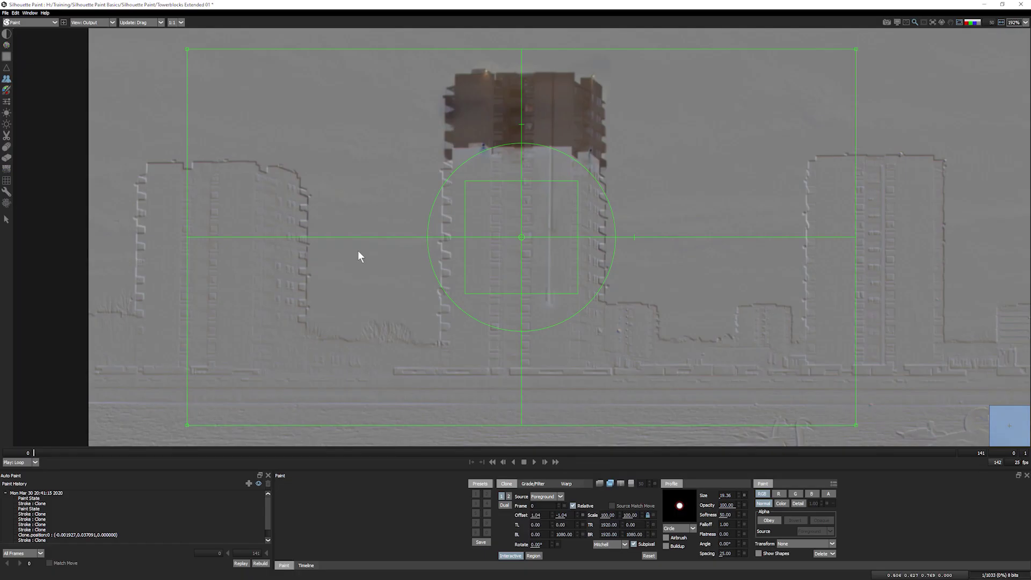
pyautogui.moveTo(207, 71); pyautogui.dragTo(640, 66)
pyautogui.moveTo(571, 197); pyautogui.dragTo(565, 178)
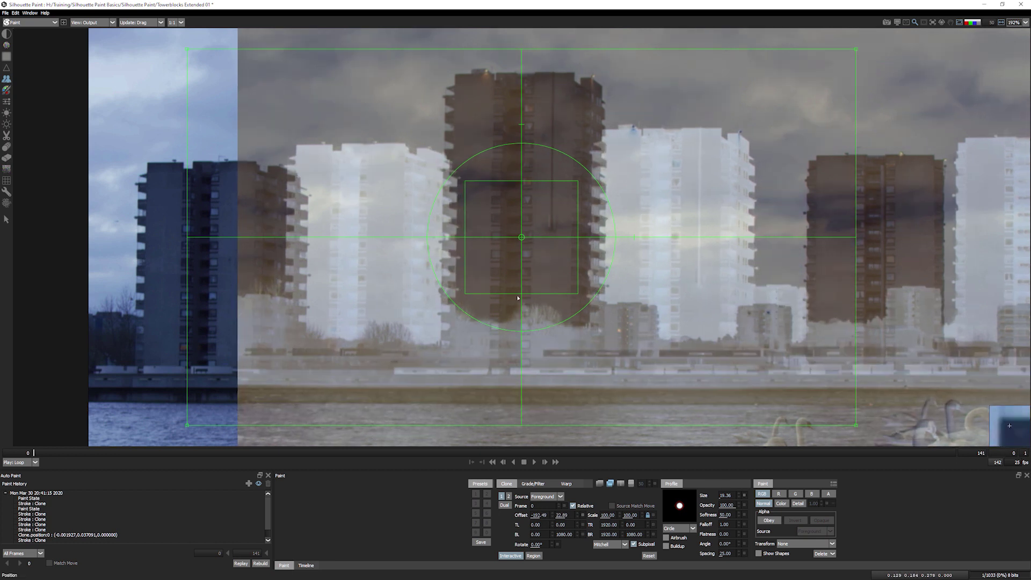
pyautogui.click(621, 483)
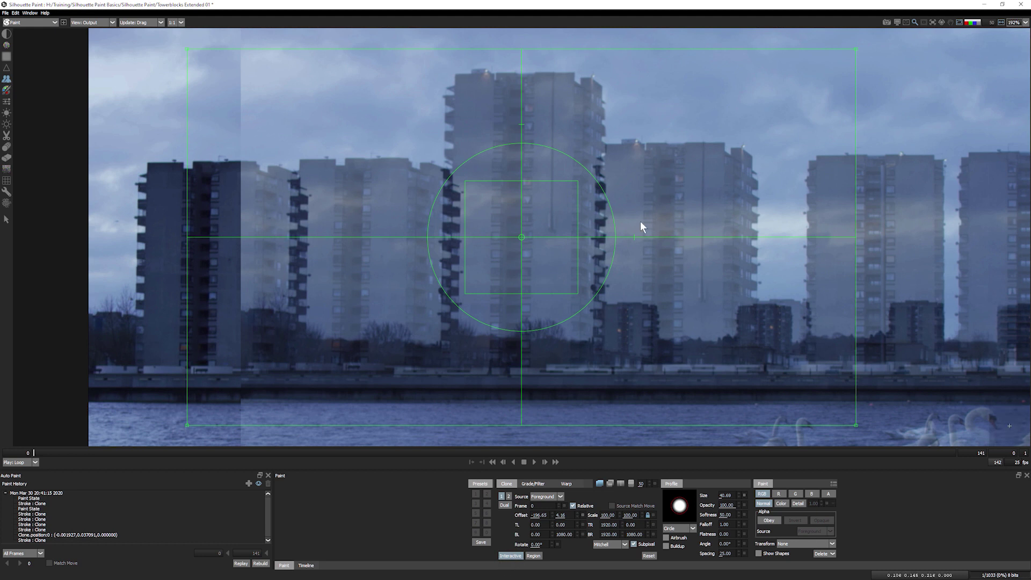
pyautogui.moveTo(579, 184)
pyautogui.mouseDown()
pyautogui.moveTo(558, 199)
pyautogui.moveTo(574, 193)
pyautogui.moveTo(241, 132)
pyautogui.mouseUp()
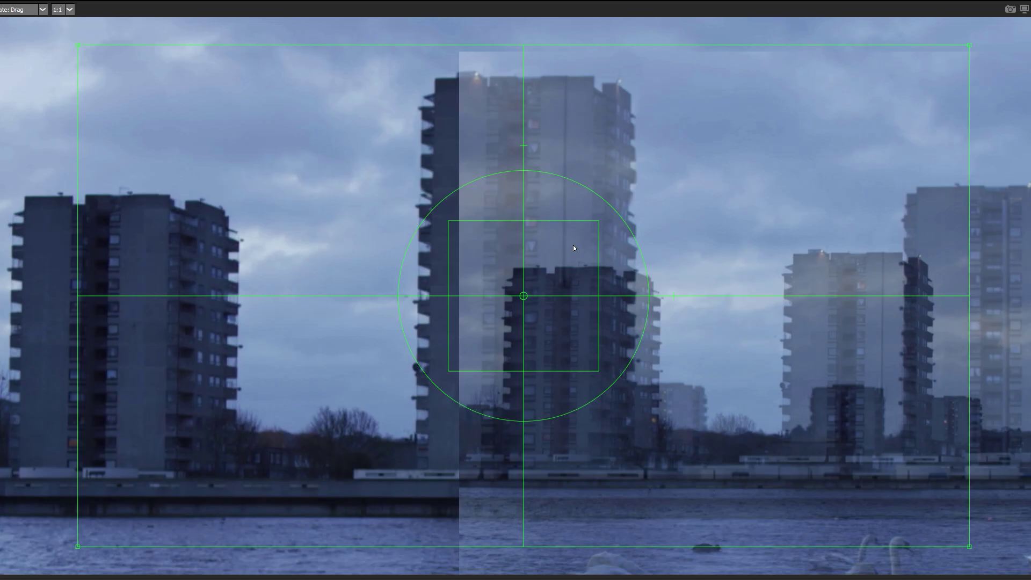
pyautogui.moveTo(152, 160); pyautogui.dragTo(80, 38)
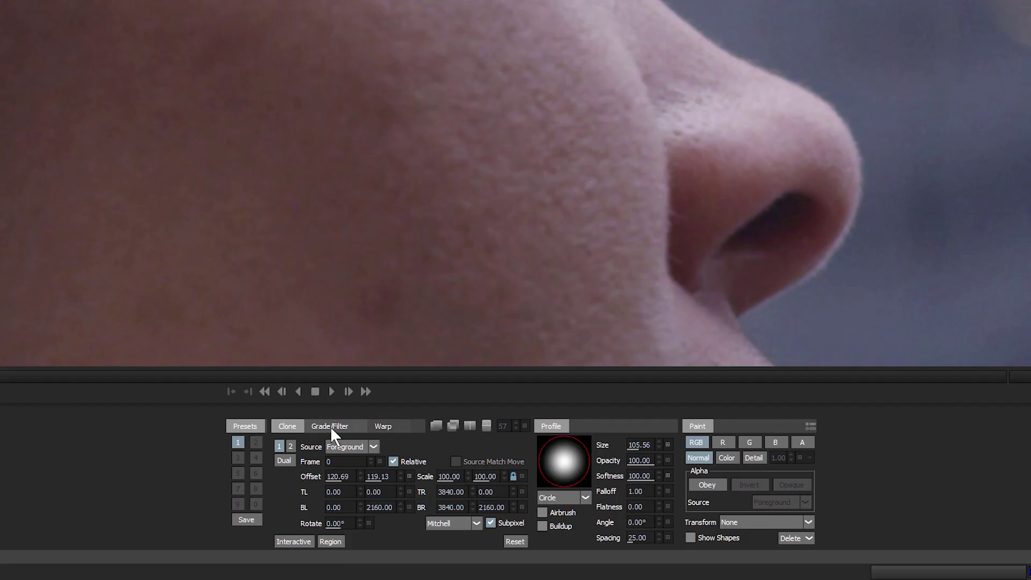
# - Enable Auto Grade, adjust the clone offset on the cheek, and warp-pin the towers leftward
pyautogui.click(330, 426)
pyautogui.click(308, 445)
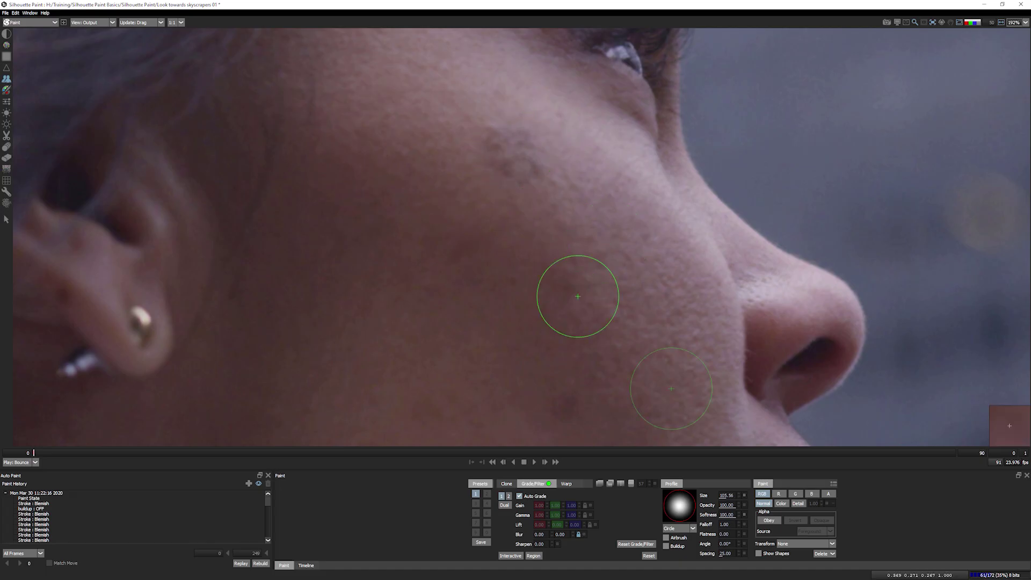
pyautogui.moveTo(491, 236)
pyautogui.mouseDown()
pyautogui.moveTo(543, 99)
pyautogui.moveTo(420, 64)
pyautogui.mouseUp()
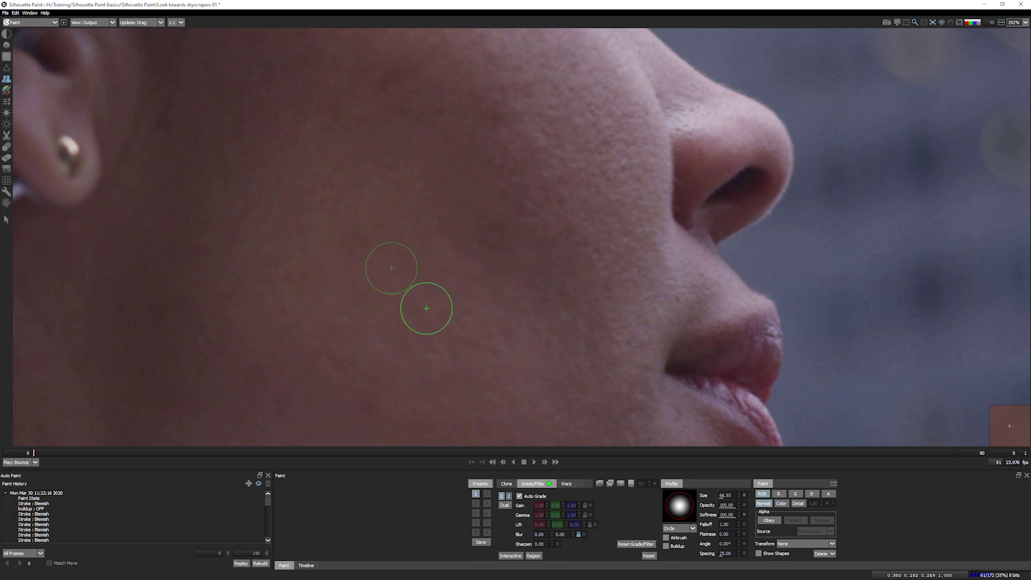
pyautogui.moveTo(427, 308); pyautogui.dragTo(501, 145)
pyautogui.moveTo(337, 349); pyautogui.dragTo(387, 351)
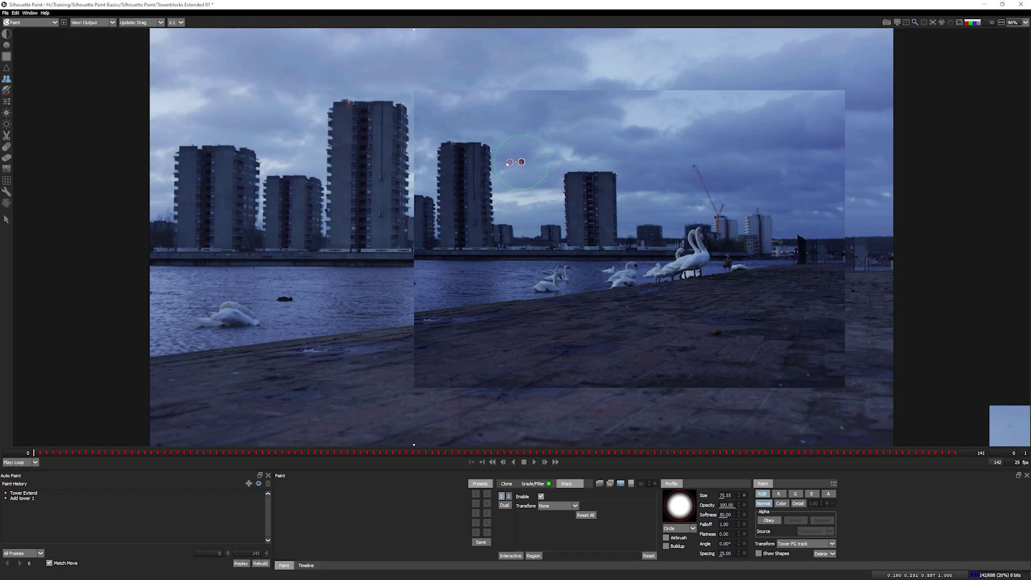
pyautogui.moveTo(371, 13); pyautogui.dragTo(324, 13)
pyautogui.moveTo(509, 216); pyautogui.dragTo(500, 218)
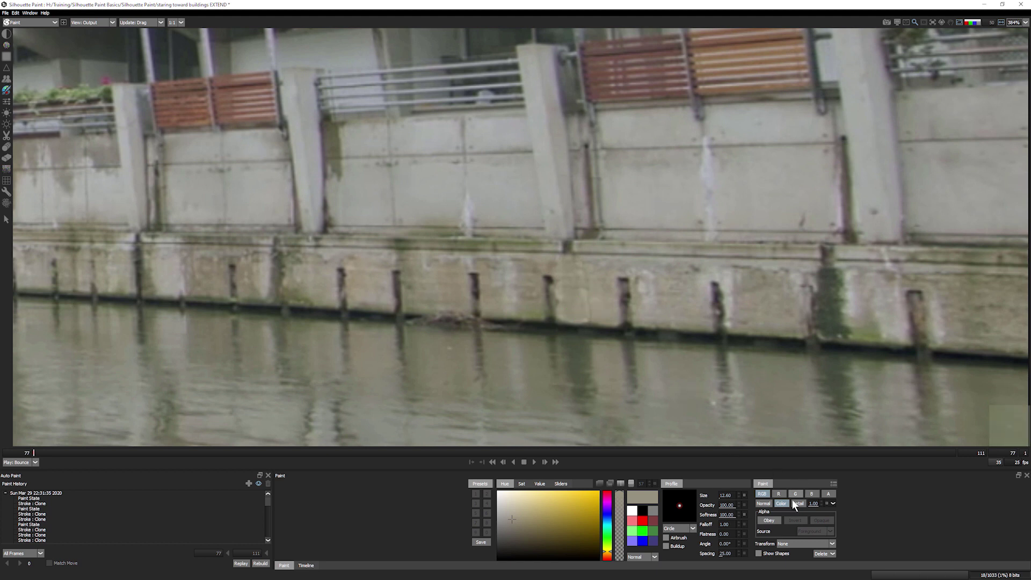
# - Clone over the green moss stain along the wall base, then sample a colour with the picker
pyautogui.moveTo(827, 277)
pyautogui.mouseDown()
pyautogui.moveTo(845, 300)
pyautogui.moveTo(821, 294)
pyautogui.mouseUp()
pyautogui.moveTo(829, 332); pyautogui.dragTo(867, 334)
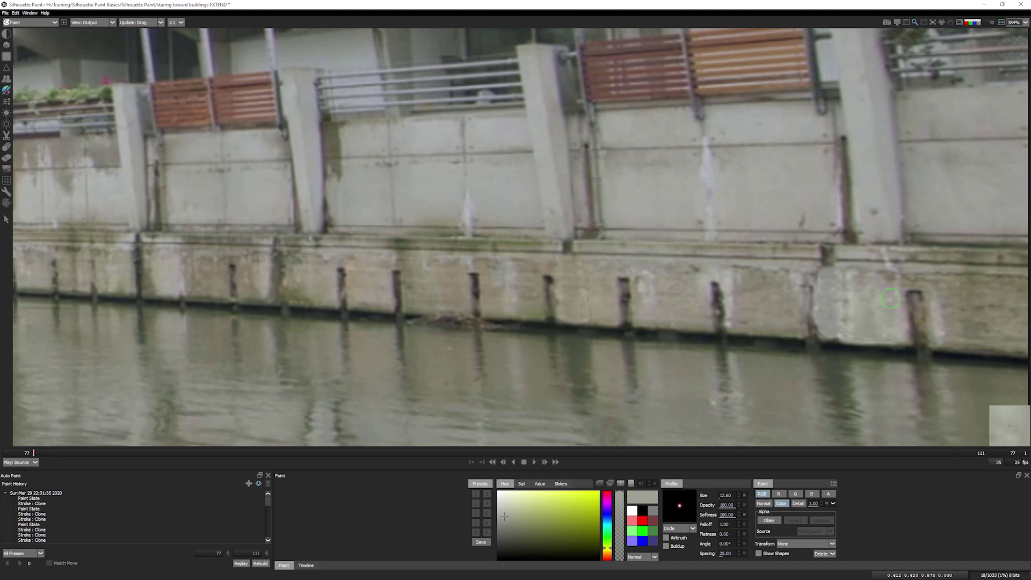
pyautogui.keyDown('ctrl'); pyautogui.click(954, 272); pyautogui.keyUp('ctrl')
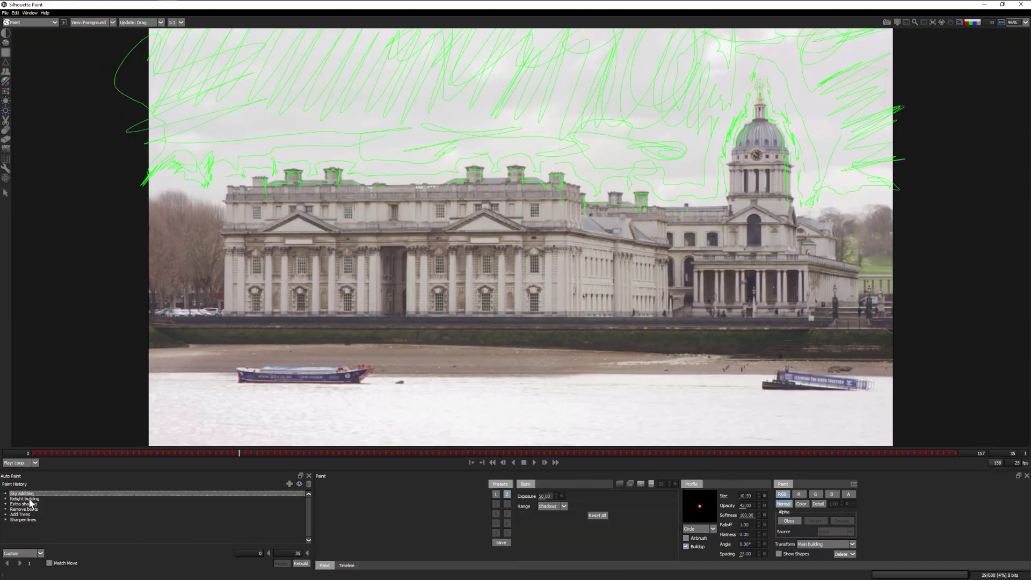
# - Show the Sky addition through Add Trees strokes and smear paint over the shoe logo
pyautogui.moveTo(29, 493); pyautogui.dragTo(36, 533)
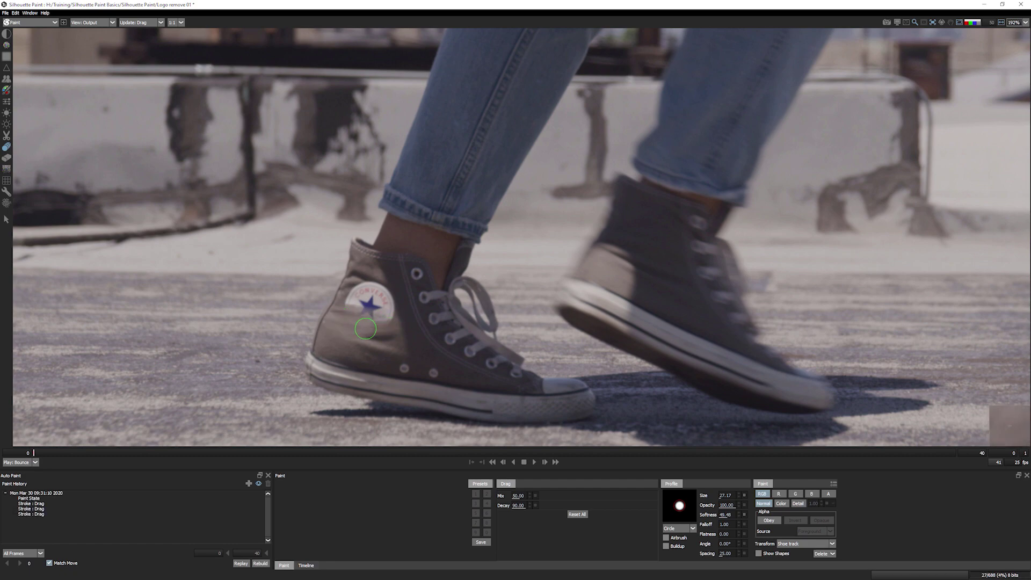
pyautogui.moveTo(366, 328); pyautogui.dragTo(376, 318)
pyautogui.moveTo(370, 323); pyautogui.dragTo(355, 317)
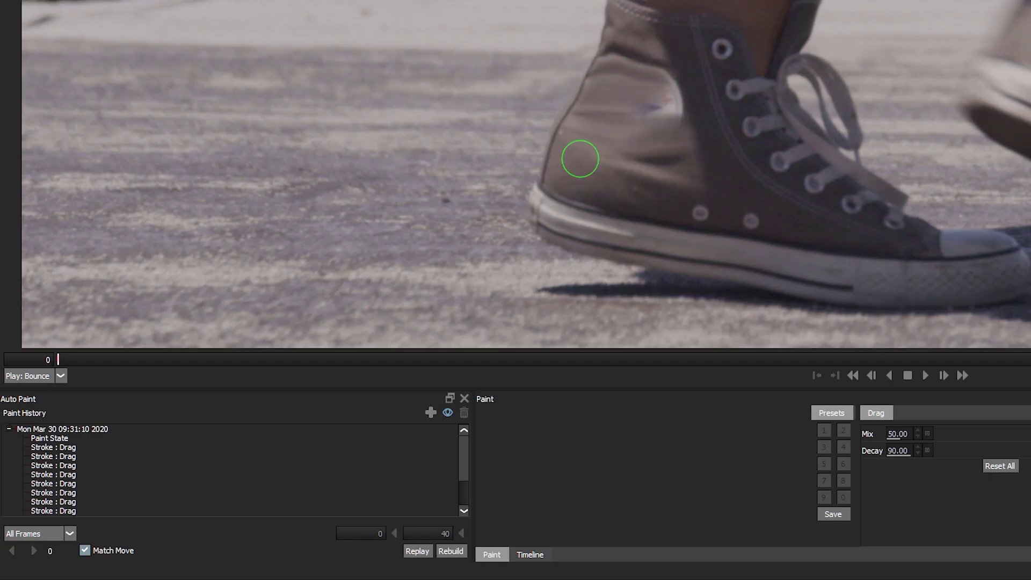
pyautogui.scroll(5, 593, 120)
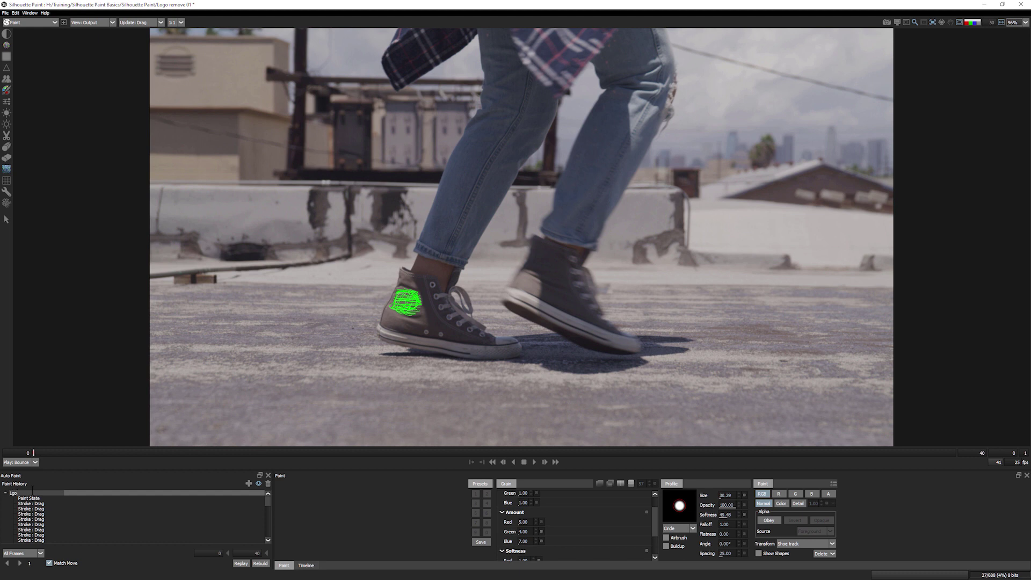
# - Make the logo paint follow the shoe's tracked motion, replay it on every frame, and play back
pyautogui.click(49, 563)
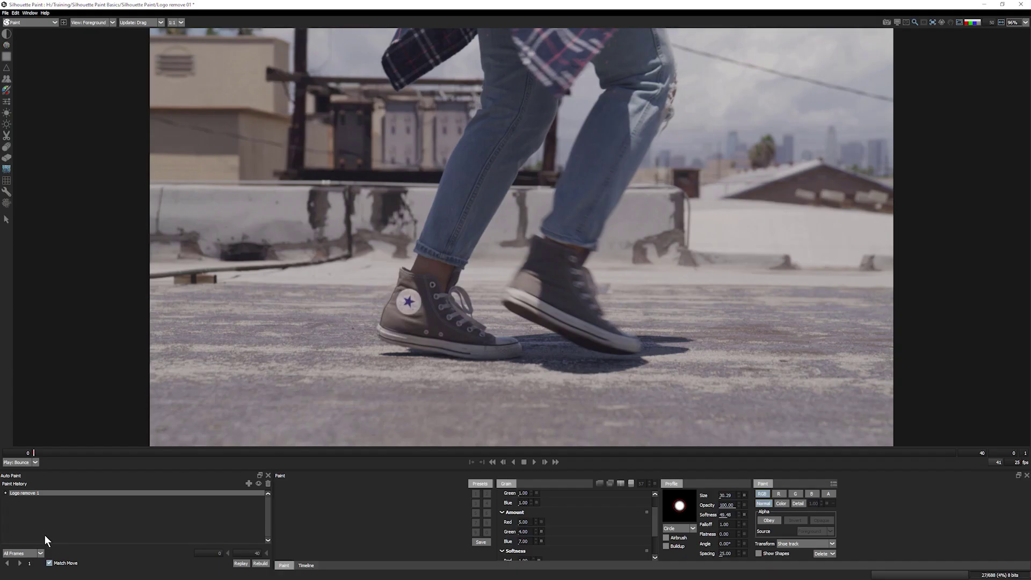
pyautogui.click(11, 551)
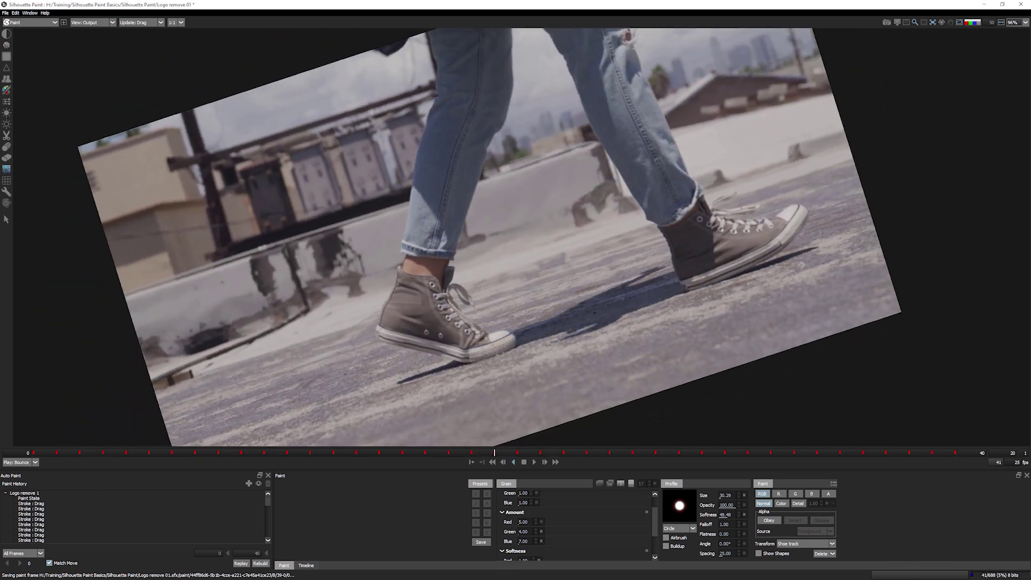
pyautogui.press('o')
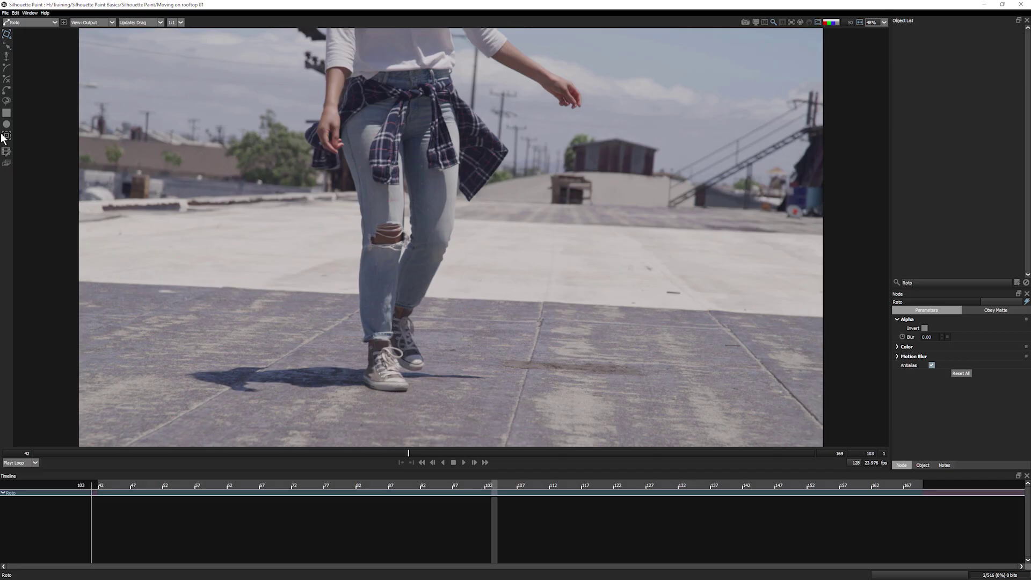
# - Compare the Point, Planar and Mocha tracker options, ending on Point tracking
pyautogui.click(13, 252)
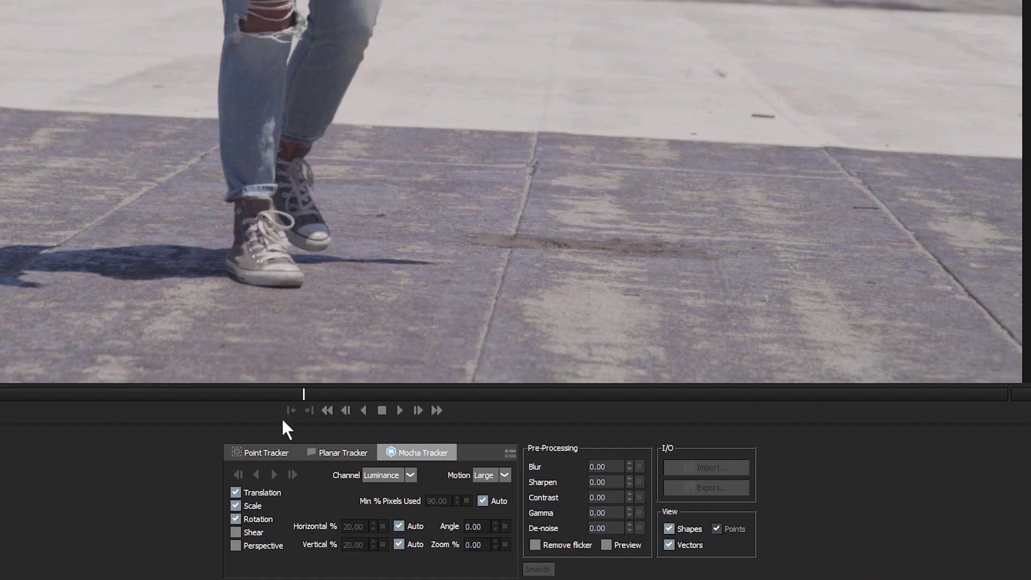
pyautogui.click(263, 454)
pyautogui.click(345, 460)
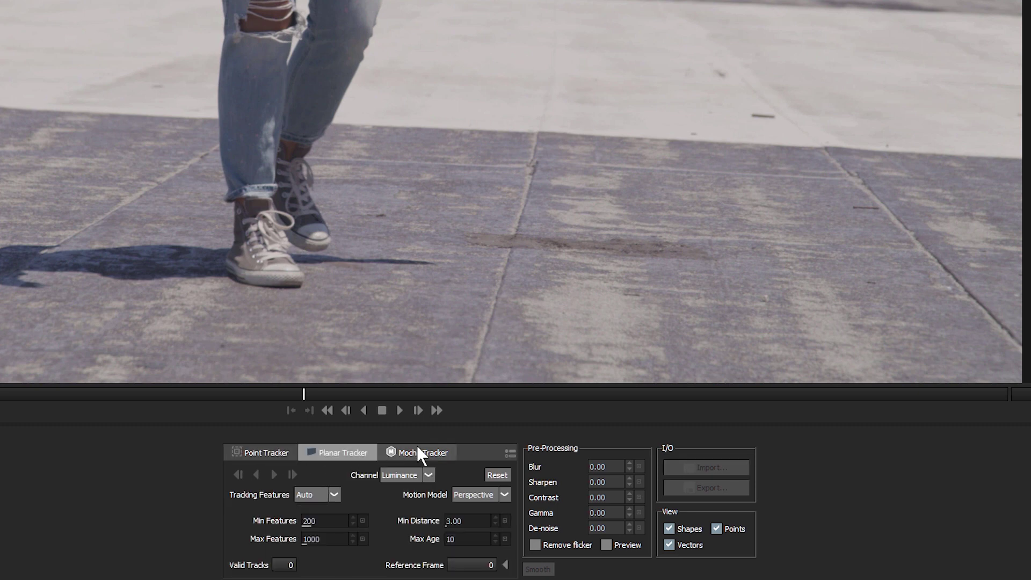
pyautogui.click(421, 454)
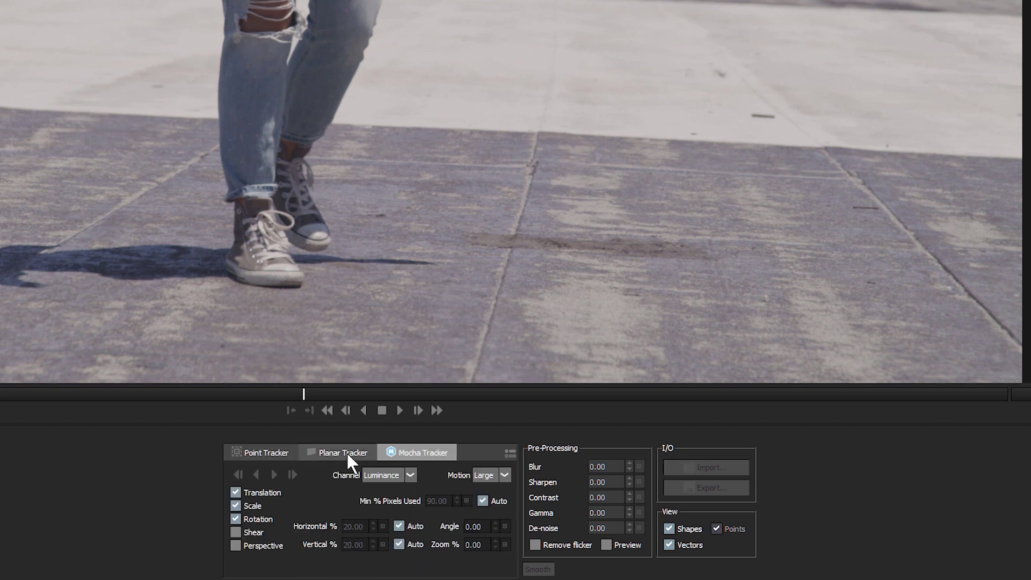
pyautogui.click(347, 454)
pyautogui.click(265, 453)
# - Track the point forward through the rooftop walking clip
pyautogui.click(302, 473)
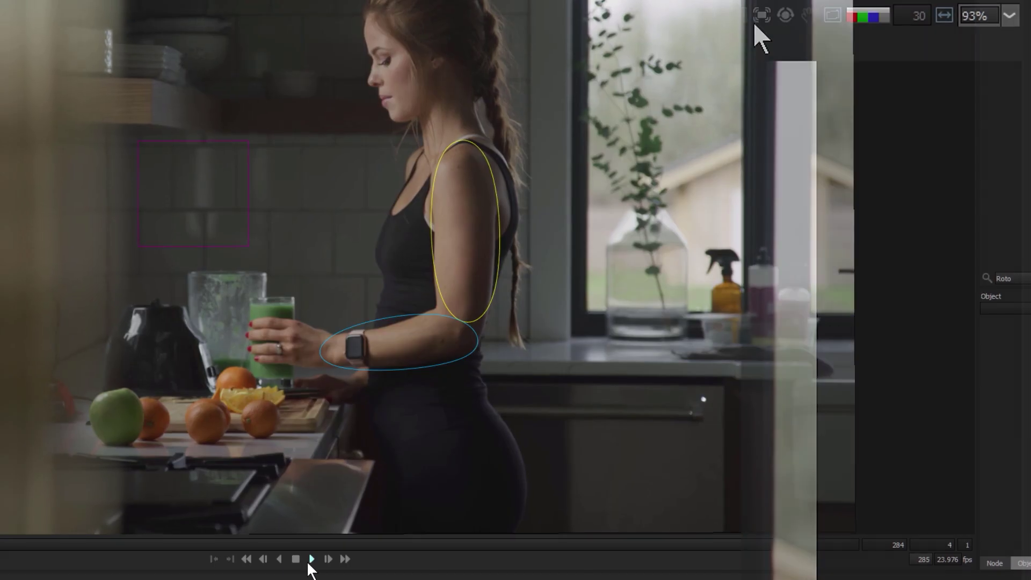
pyautogui.click(753, 21)
pyautogui.moveTo(865, 73)
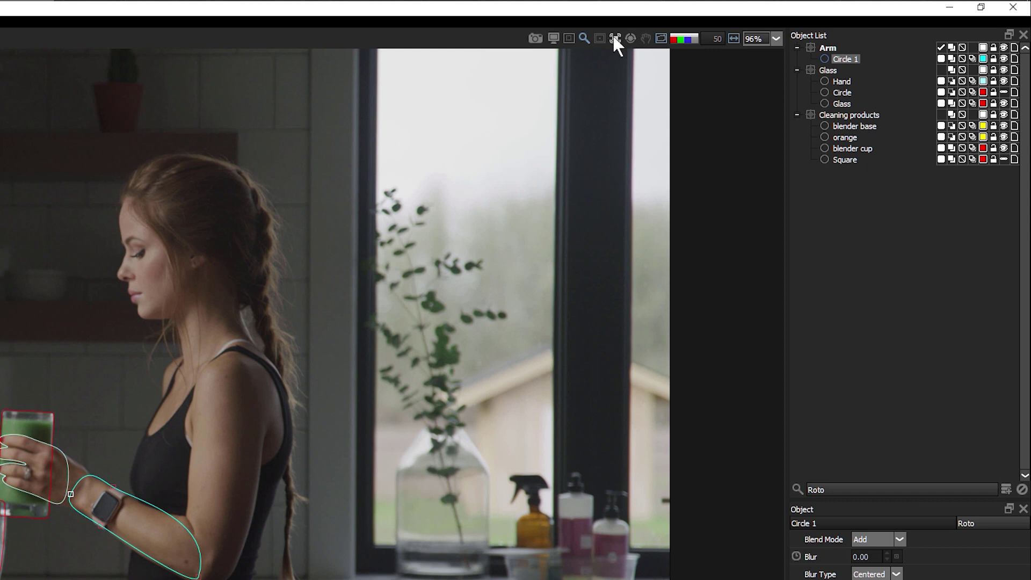
# - Mask paint to the Arm roto shape, play back, then wipe the overlay to reveal the swan source
pyautogui.click(615, 38)
pyautogui.moveTo(637, 89)
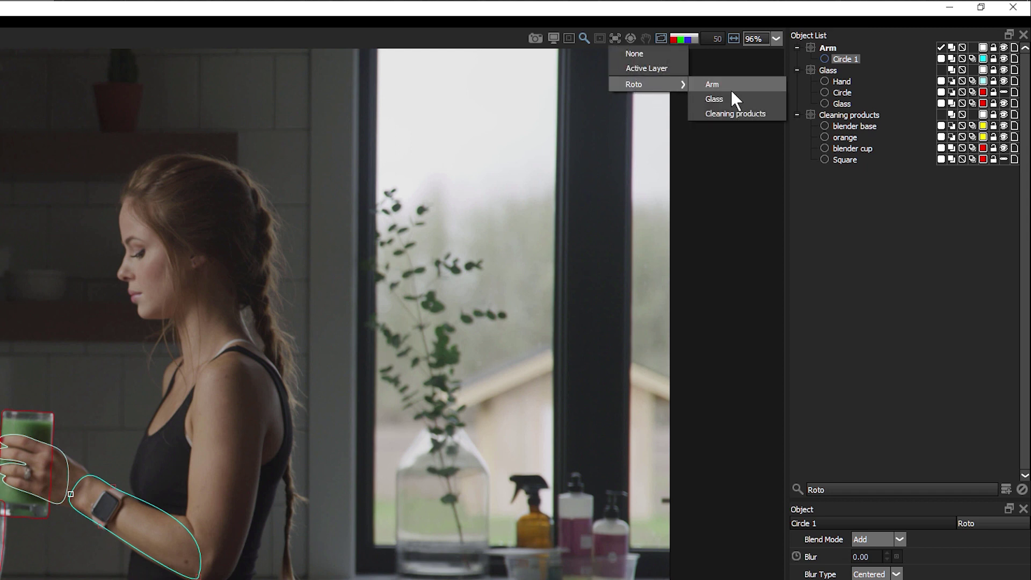
pyautogui.click(732, 88)
pyautogui.click(463, 461)
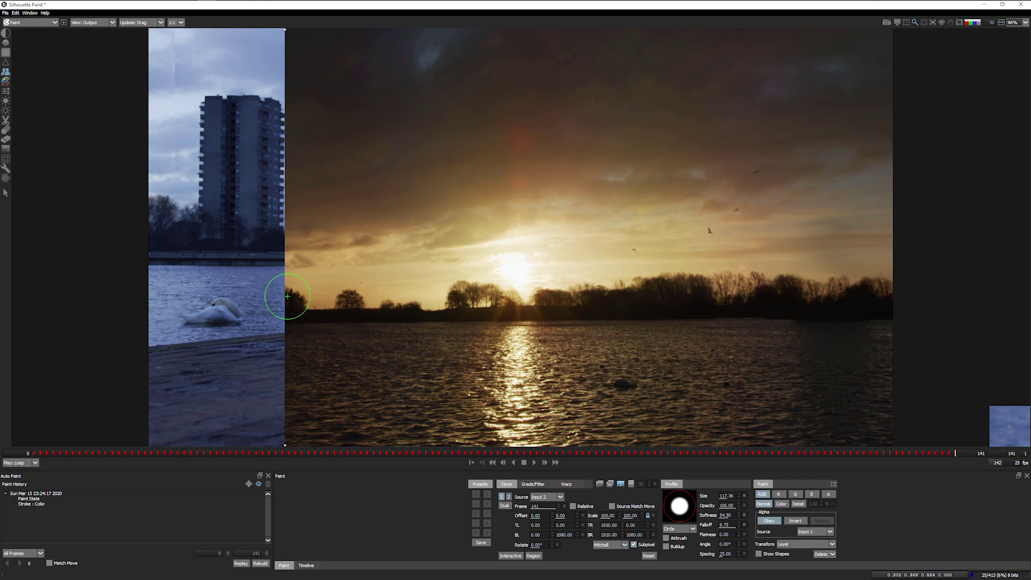
pyautogui.moveTo(324, 294)
pyautogui.mouseDown()
pyautogui.moveTo(854, 295)
pyautogui.moveTo(468, 295)
pyautogui.moveTo(497, 295)
pyautogui.mouseUp()
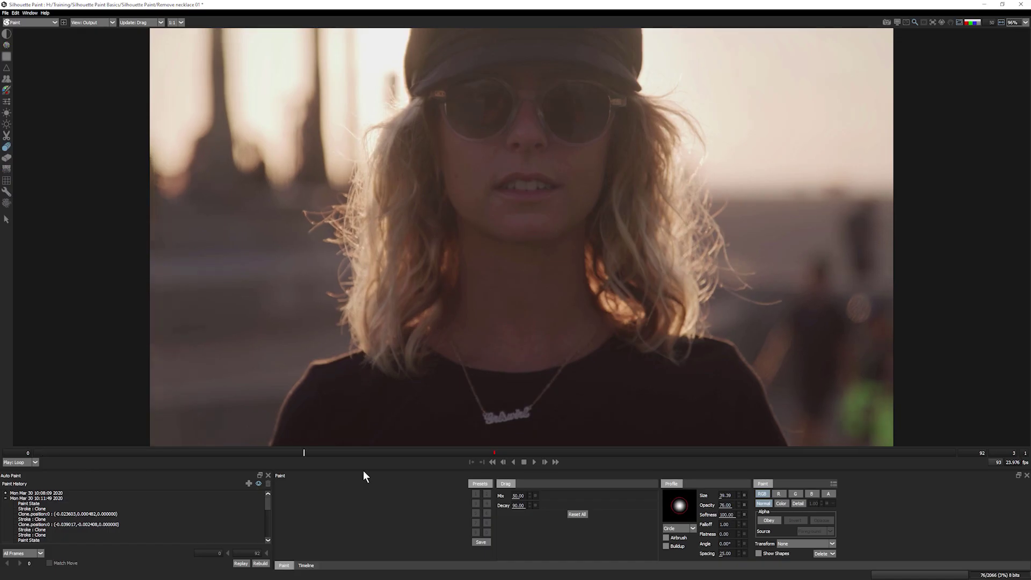
# - Replay both Necklace remove strokes with Match Move on the Necklace track, then play back to check
pyautogui.moveTo(363, 470)
pyautogui.mouseDown()
pyautogui.moveTo(480, 469)
pyautogui.moveTo(42, 472)
pyautogui.moveTo(423, 476)
pyautogui.moveTo(701, 457)
pyautogui.moveTo(499, 466)
pyautogui.mouseUp()
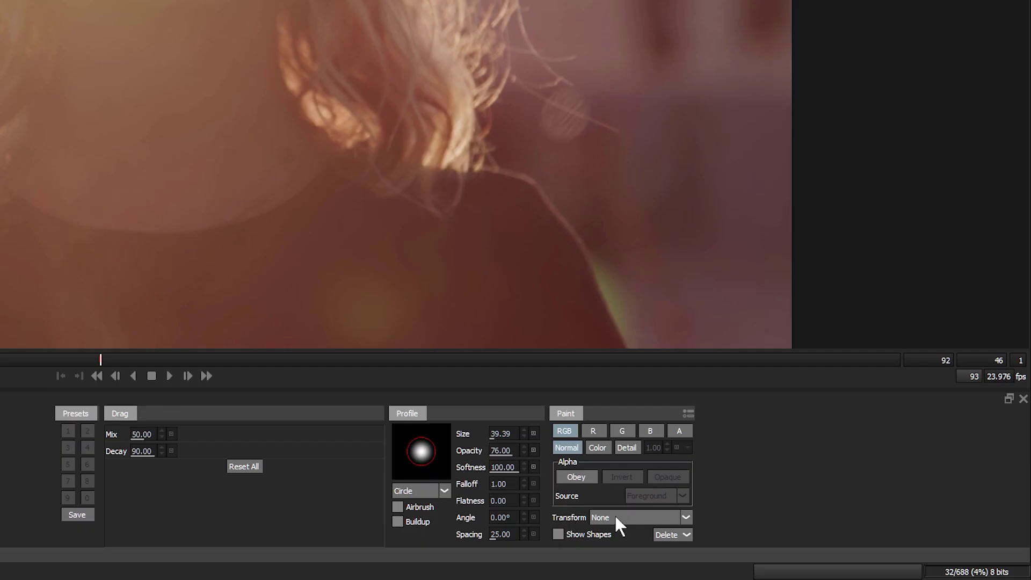
pyautogui.click(794, 543)
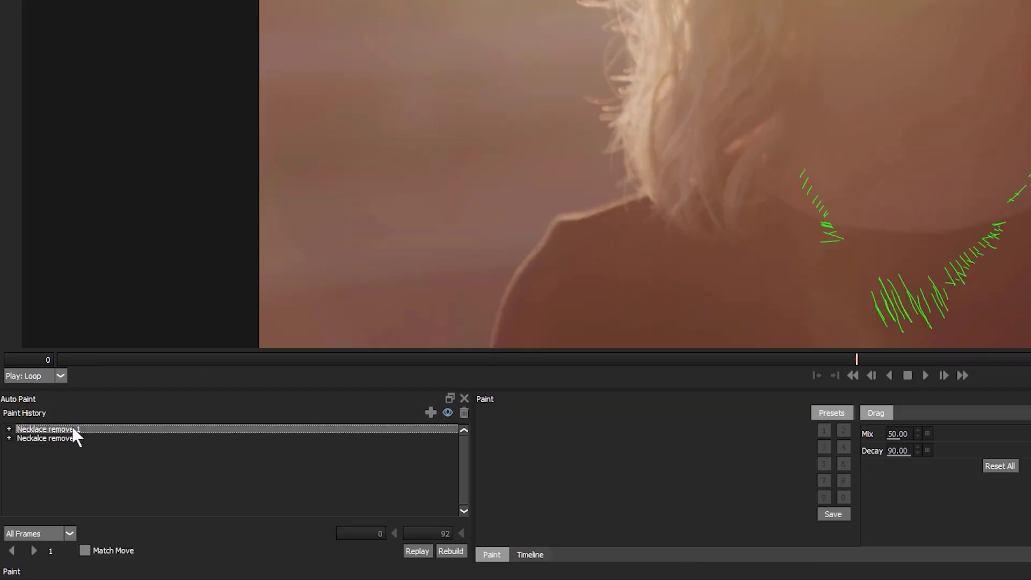
pyautogui.click(65, 439)
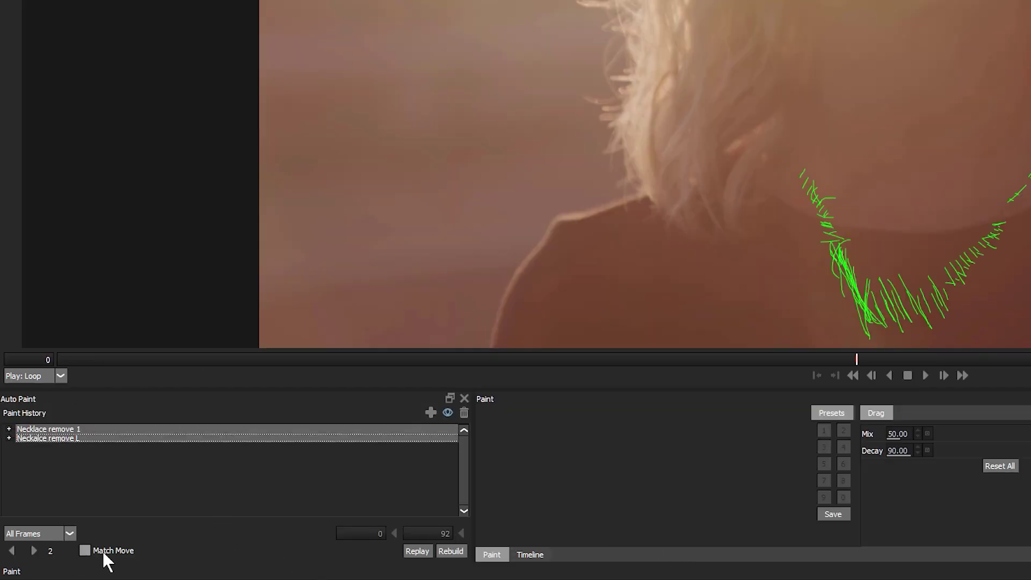
pyautogui.click(85, 550)
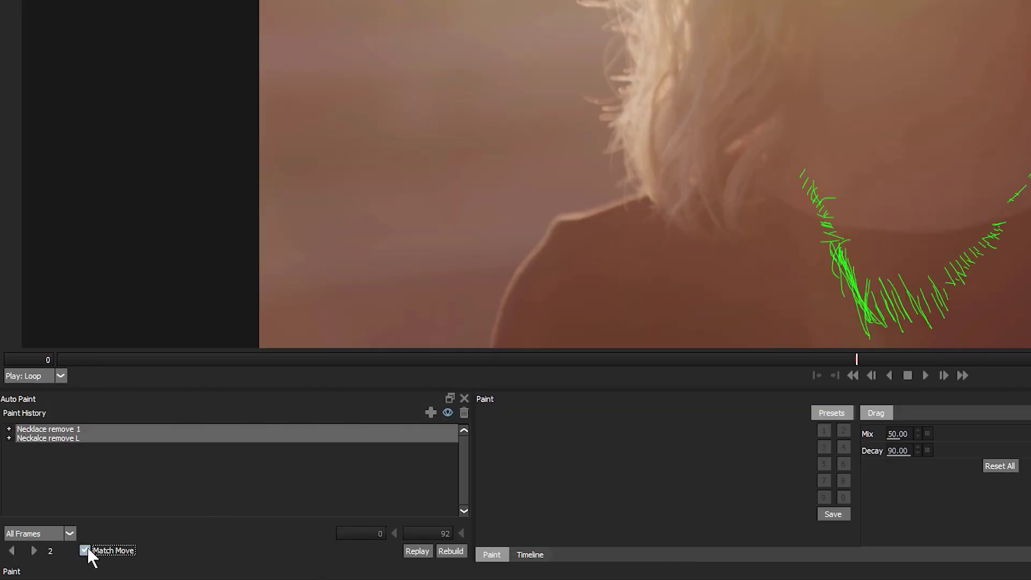
pyautogui.click(32, 549)
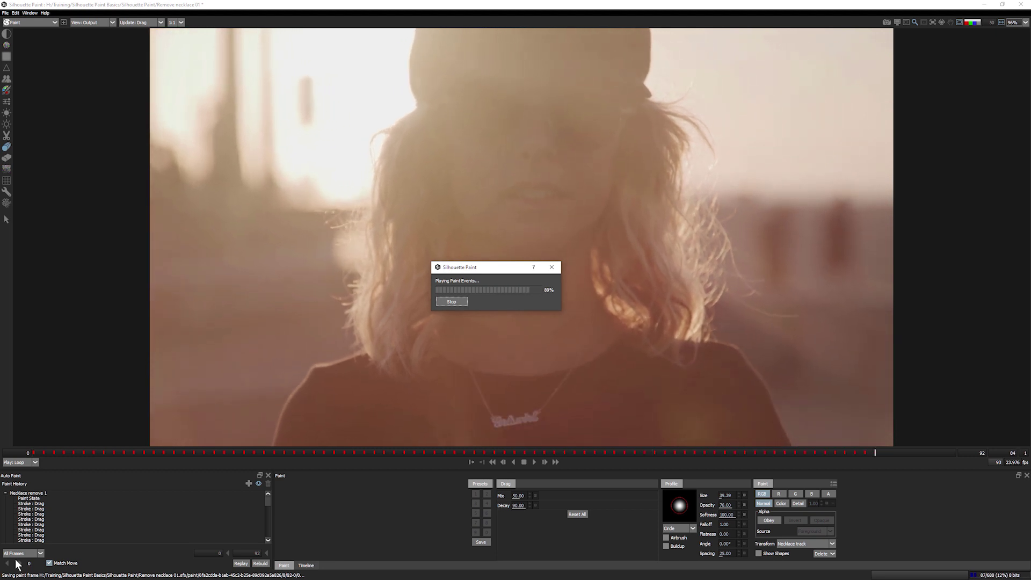
pyautogui.click(532, 462)
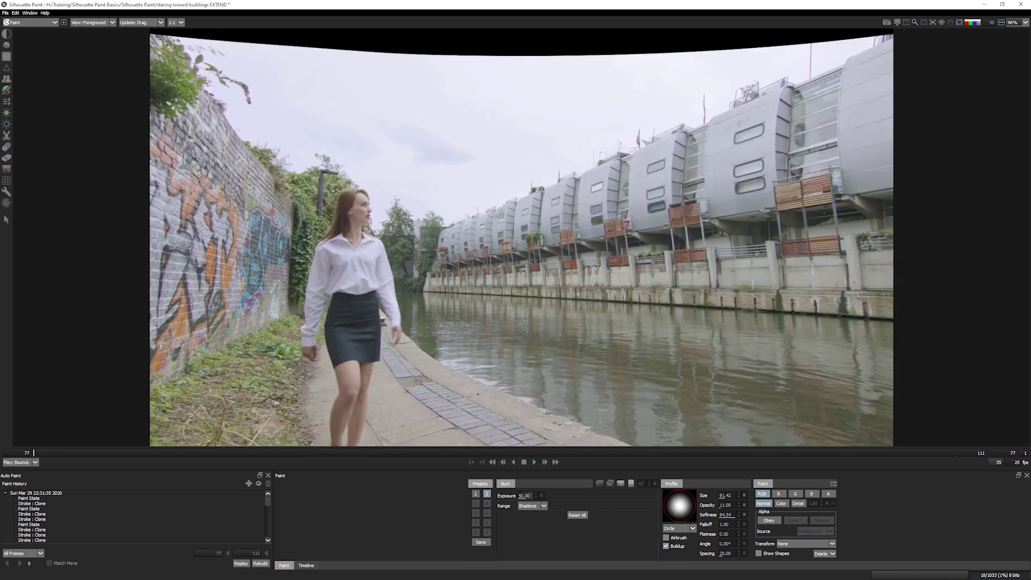
# - Rename the top paint history entry 'Building permanent', exit to After Effects and show the original canal footage
pyautogui.doubleClick(112, 488)
pyautogui.write('Build')
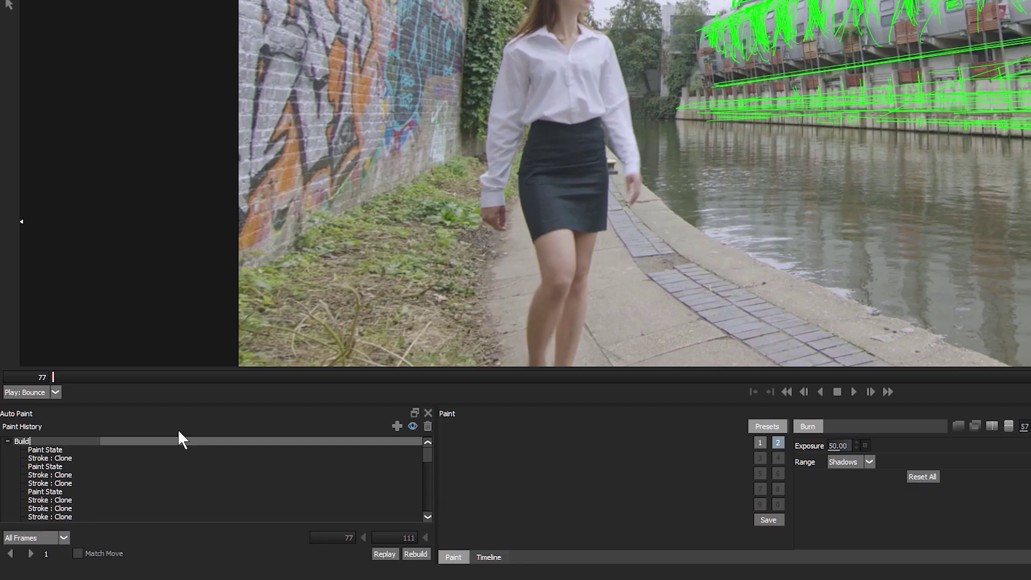
pyautogui.write('ing permanent')
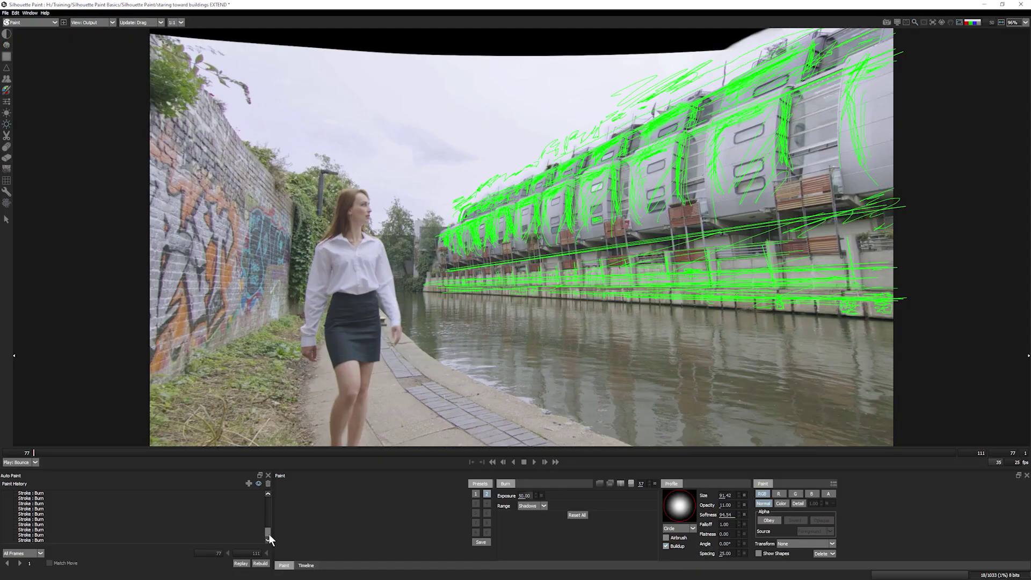
pyautogui.click(6, 13)
pyautogui.click(14, 72)
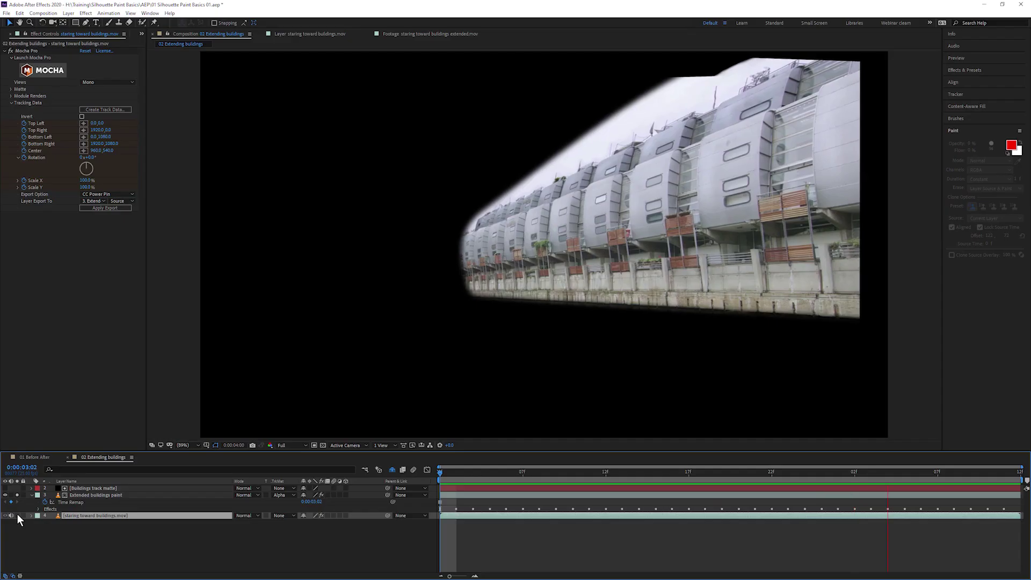
pyautogui.click(18, 515)
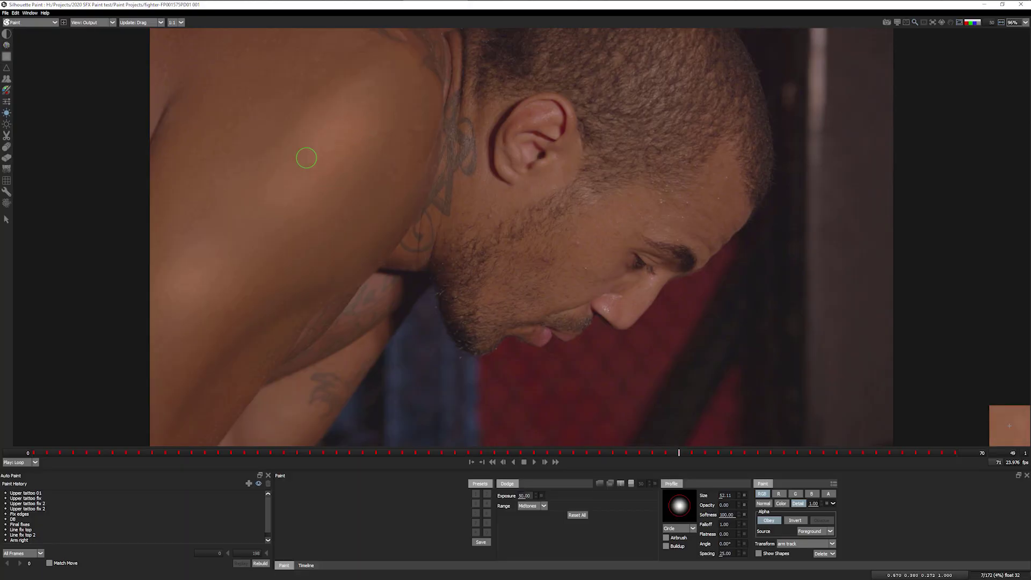
# - Exit Silhouette Paint, deselect the Fighter Tattoo layer and preview the tattoo-cleaned composition
pyautogui.click(25, 65)
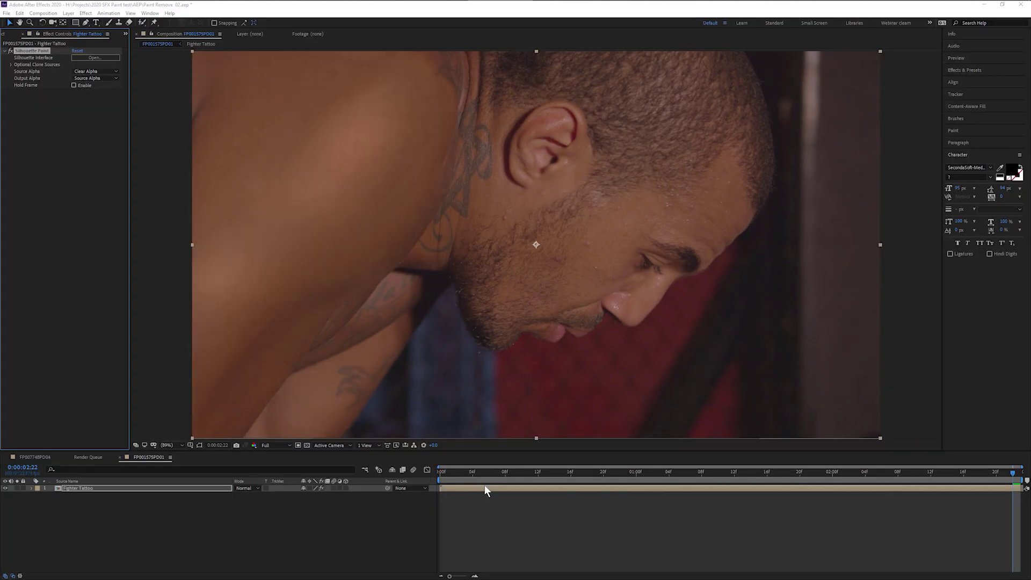
pyautogui.click(437, 523)
pyautogui.press('space')
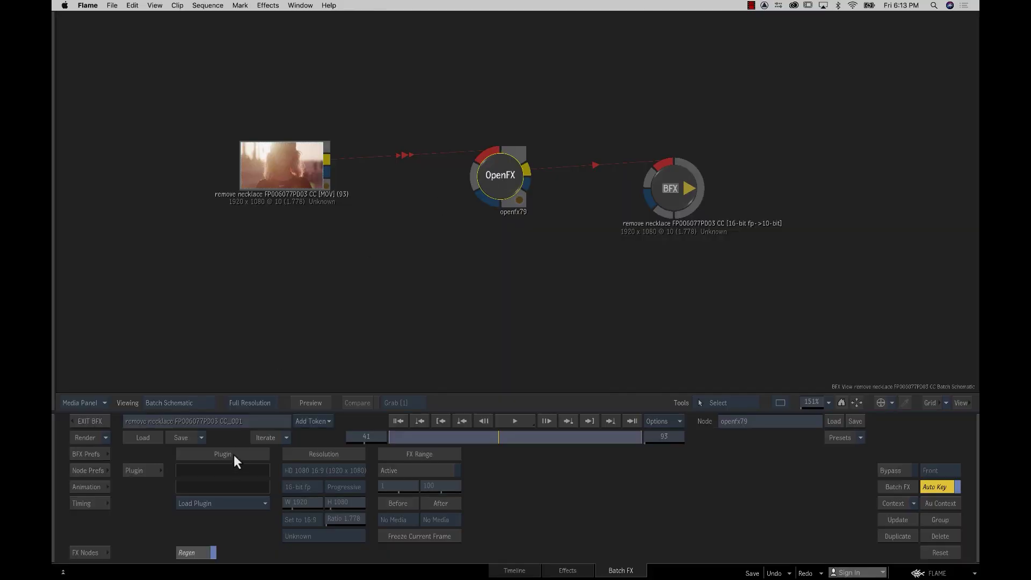
# - In Flame, load the Boris FX Silhouette Paint plugin into the schematic
pyautogui.click(235, 501)
pyautogui.moveTo(279, 436)
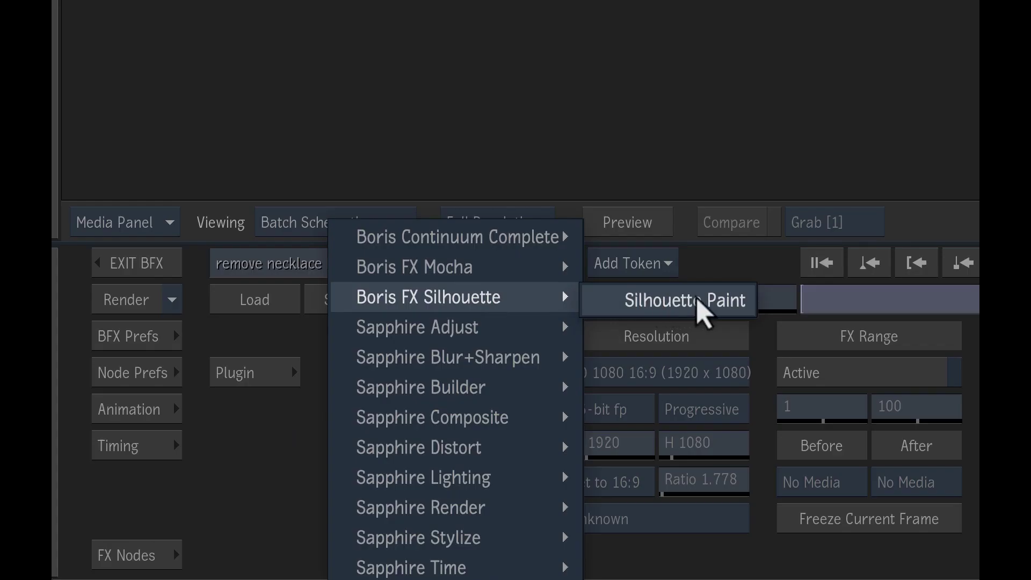
pyautogui.click(701, 309)
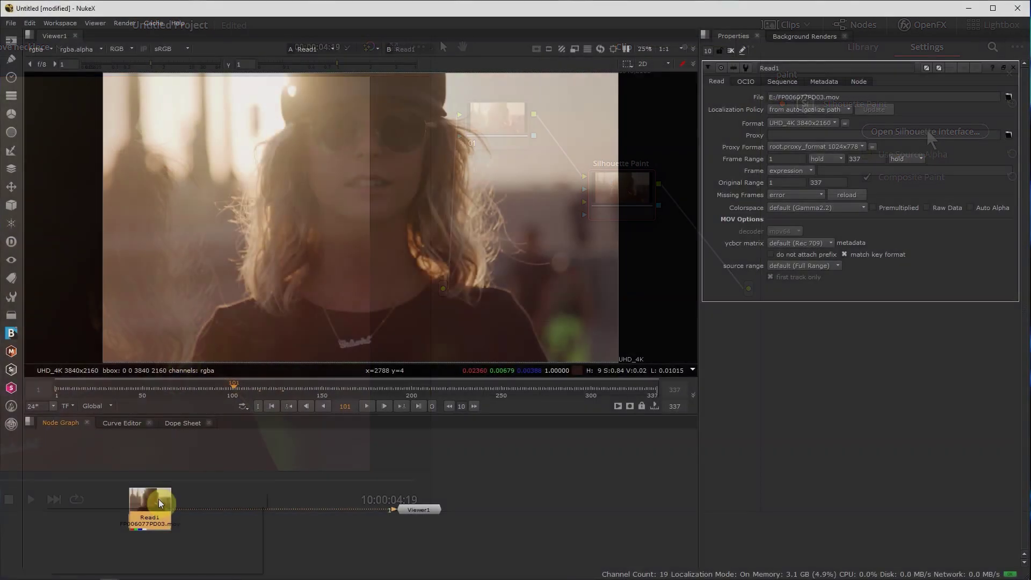
# - In NukeX, add a Silhouette Paint node under Read1 via a 'paint' node search
pyautogui.press('Tab')
pyautogui.write('paint')
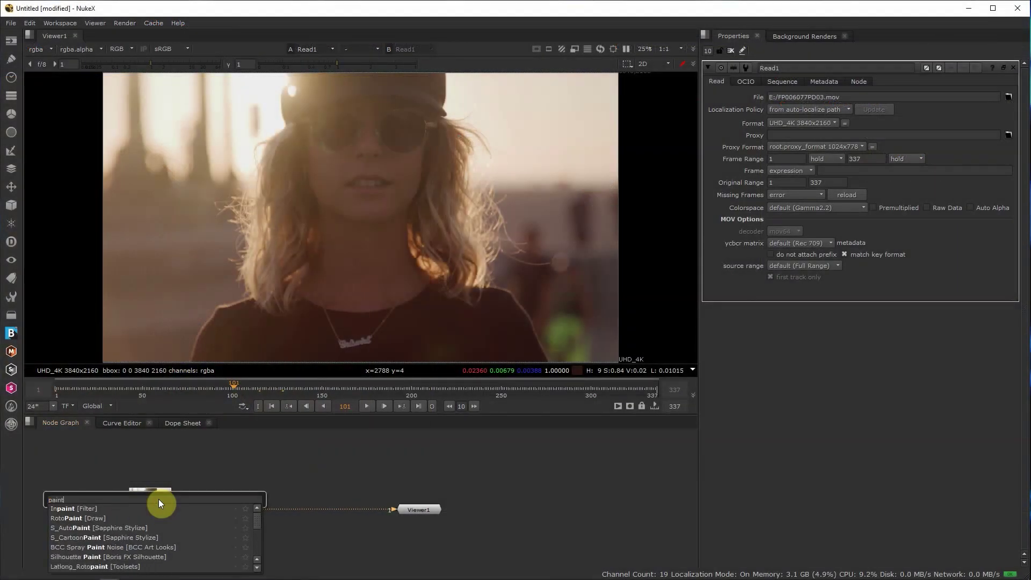
pyautogui.click(111, 559)
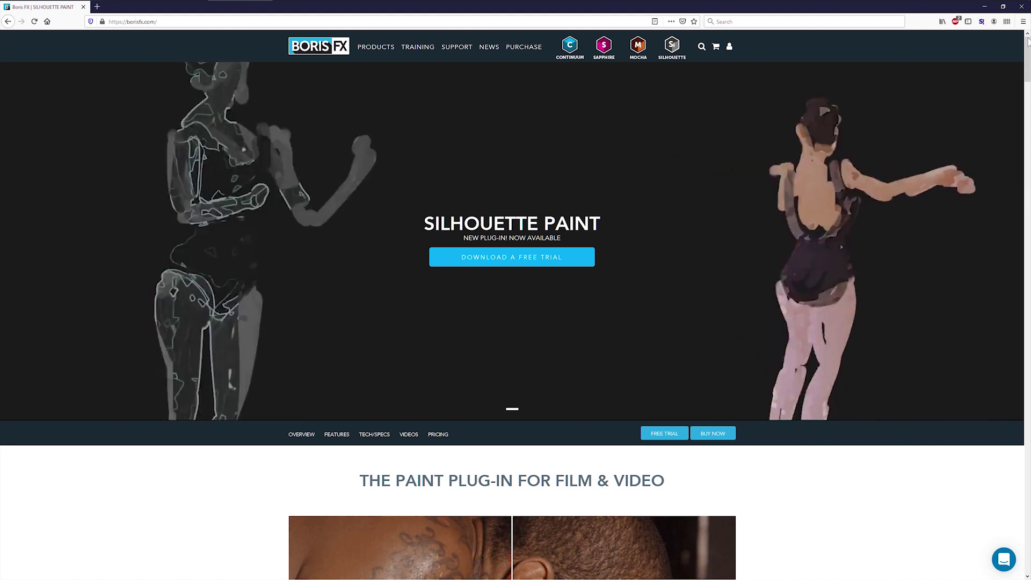
# - Scroll the Silhouette Paint product page down to the TECH/SPECS section
pyautogui.scroll(-7, 1025, 75)
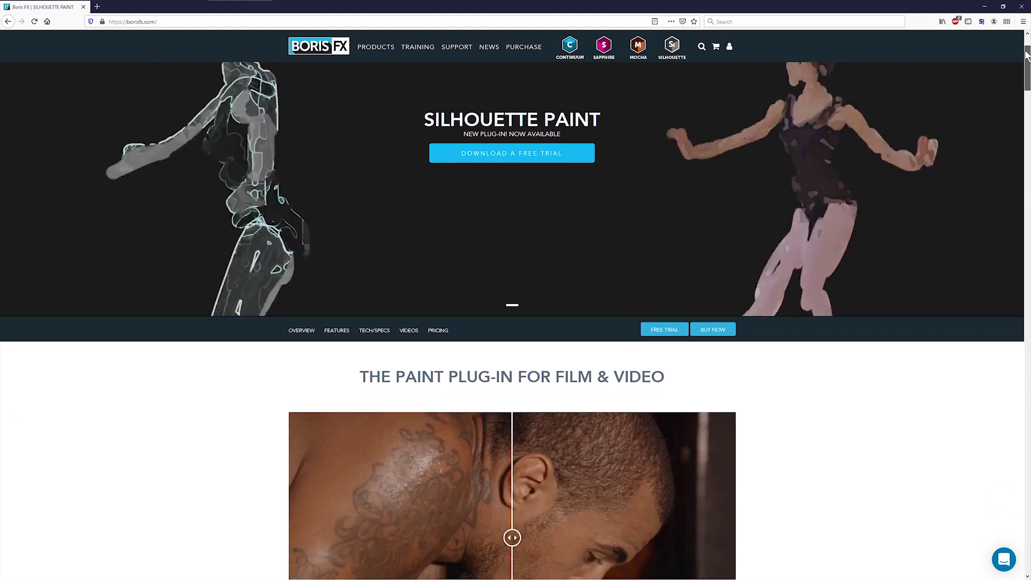